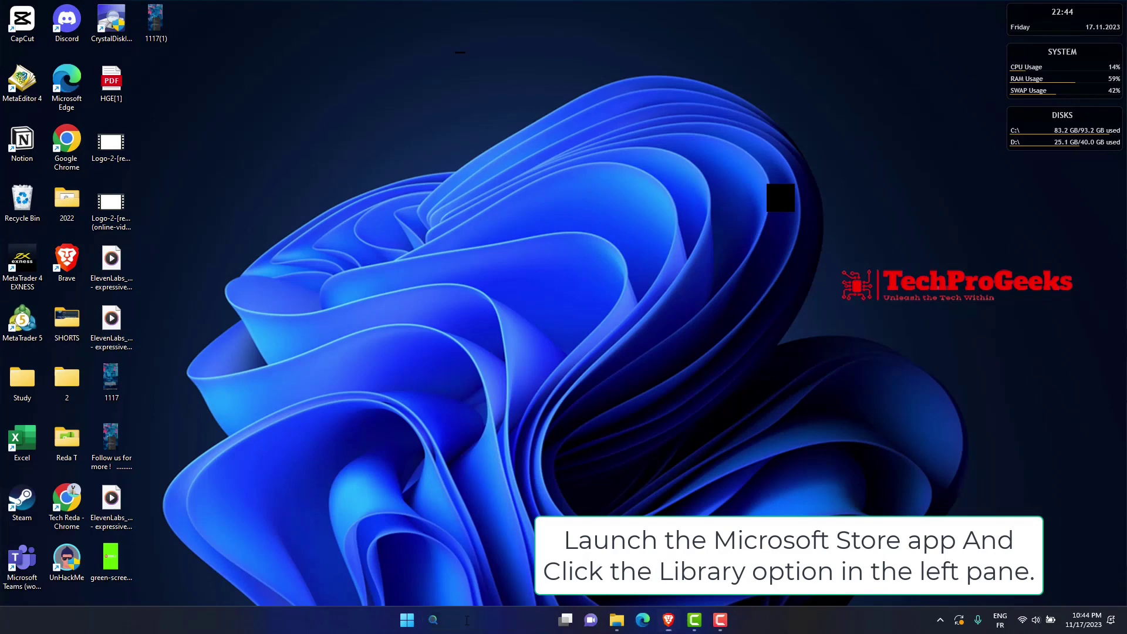
- Bring up the taskbar Search panel, dismiss it, then reopen it to find Microsoft Store
click(455, 620)
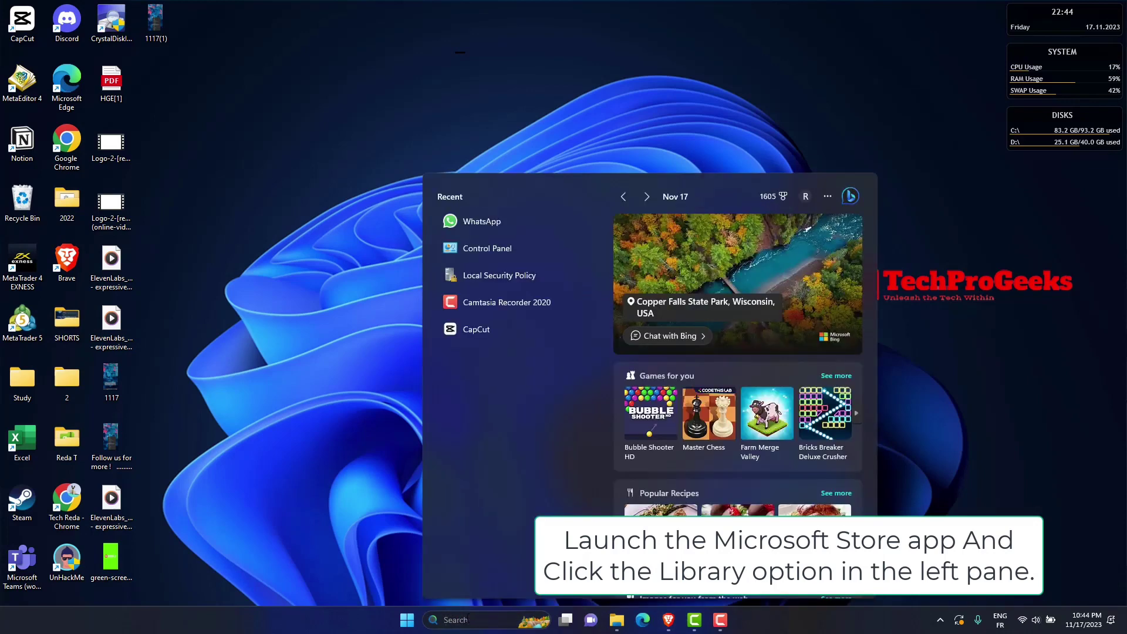
text(microsoft)
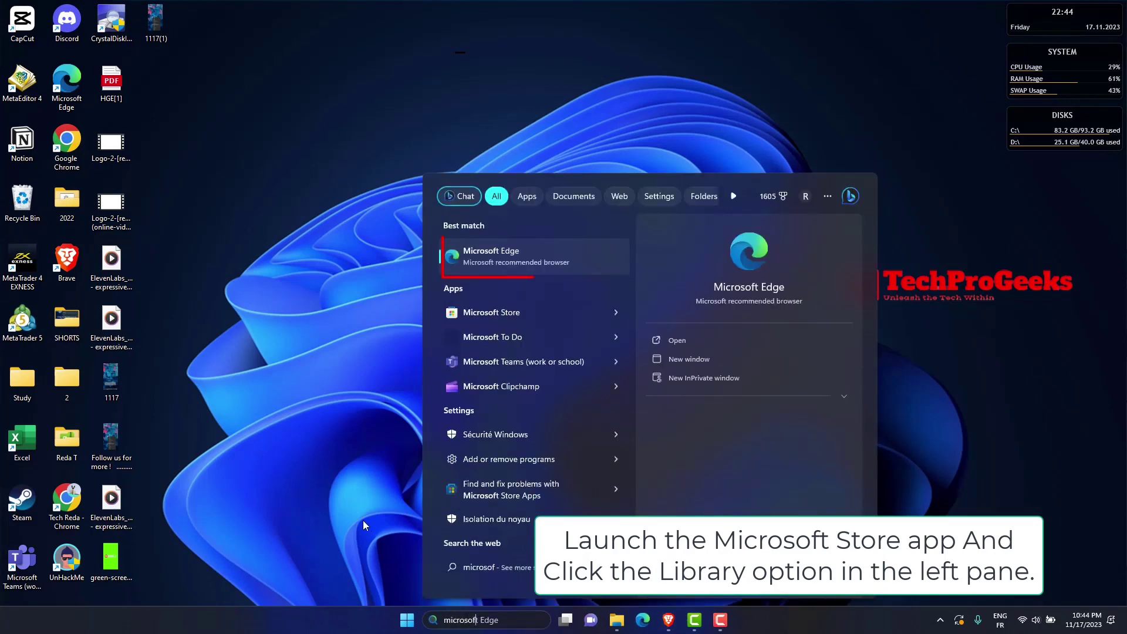
click(491, 311)
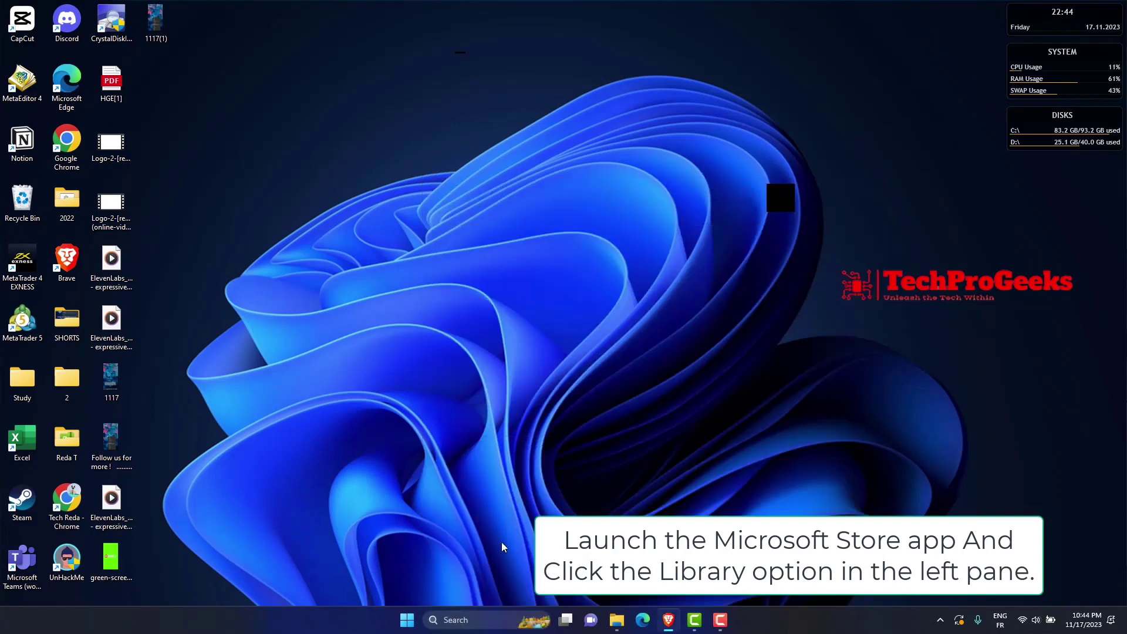
click(476, 619)
text(m)
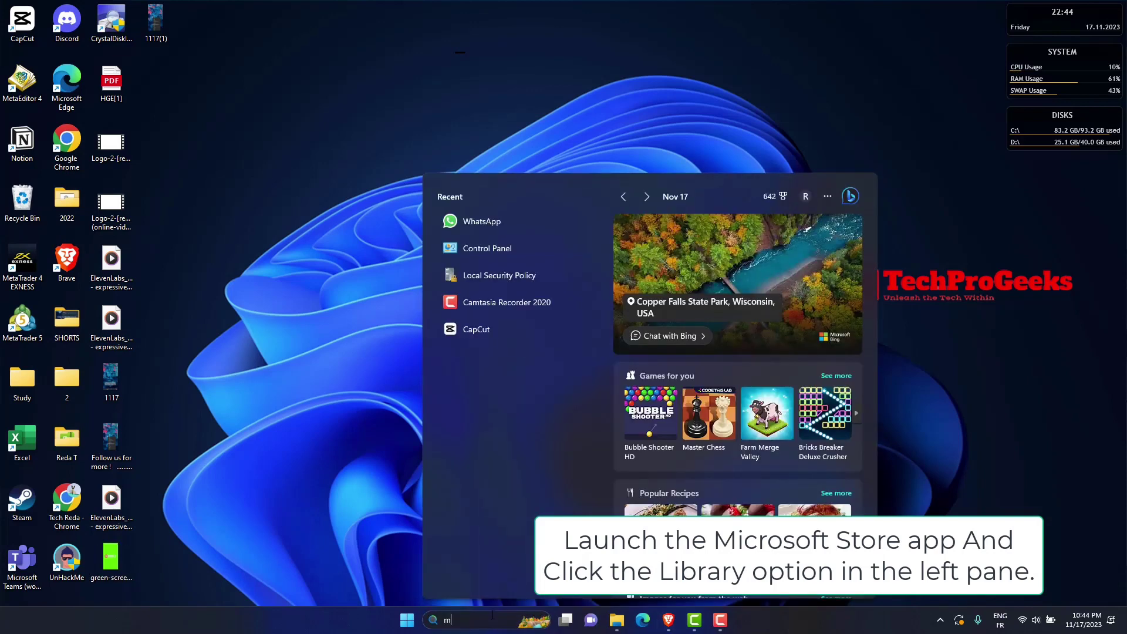
text(icrosoft sto)
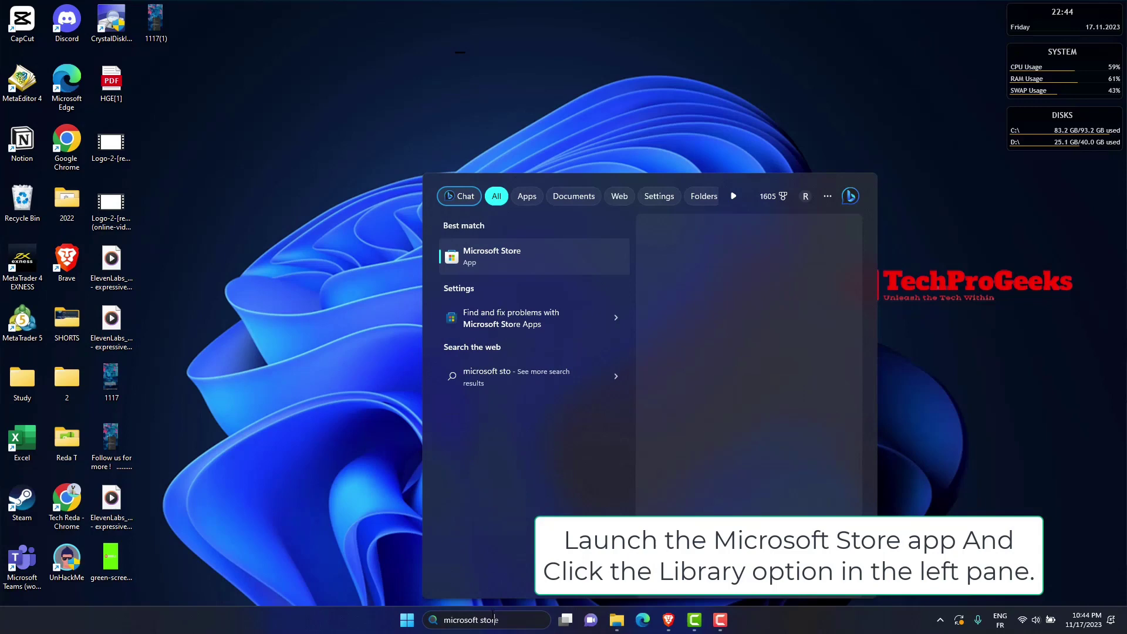
text(re)
- Launch Microsoft Store and go to its Library (Bibliothèque) of installed apps
key(Return)
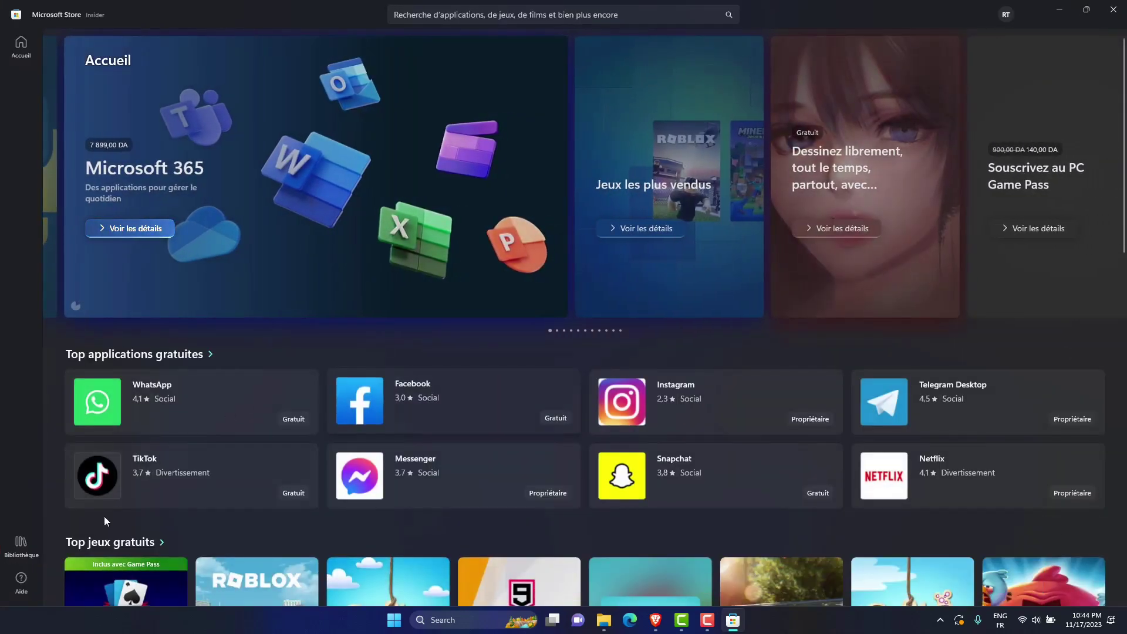
click(20, 545)
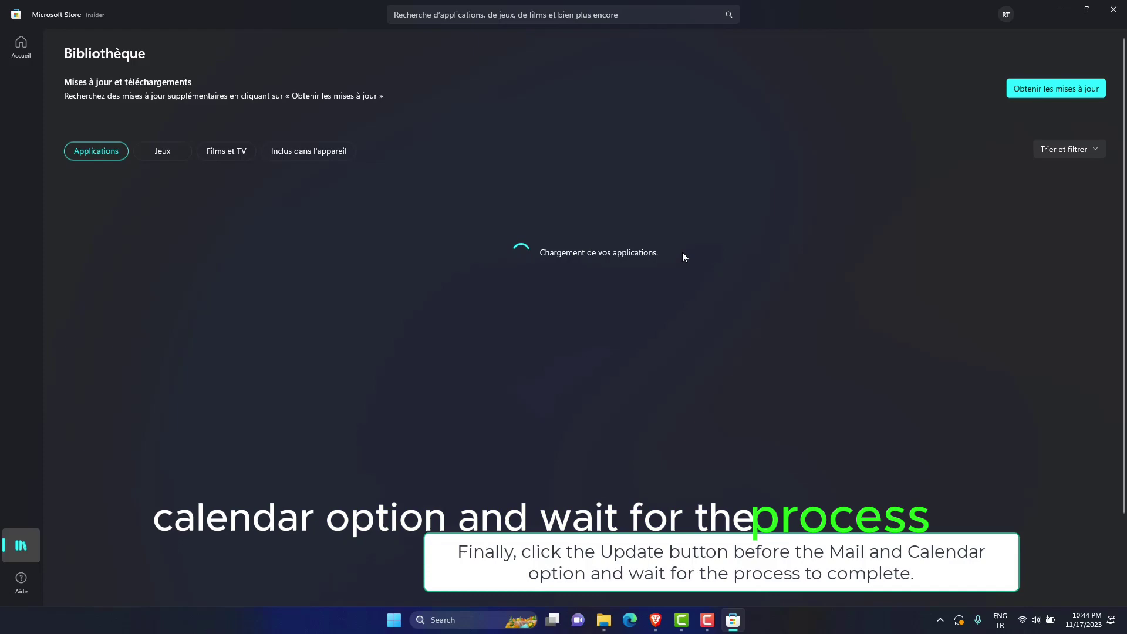
scroll(683, 255, down, 5)
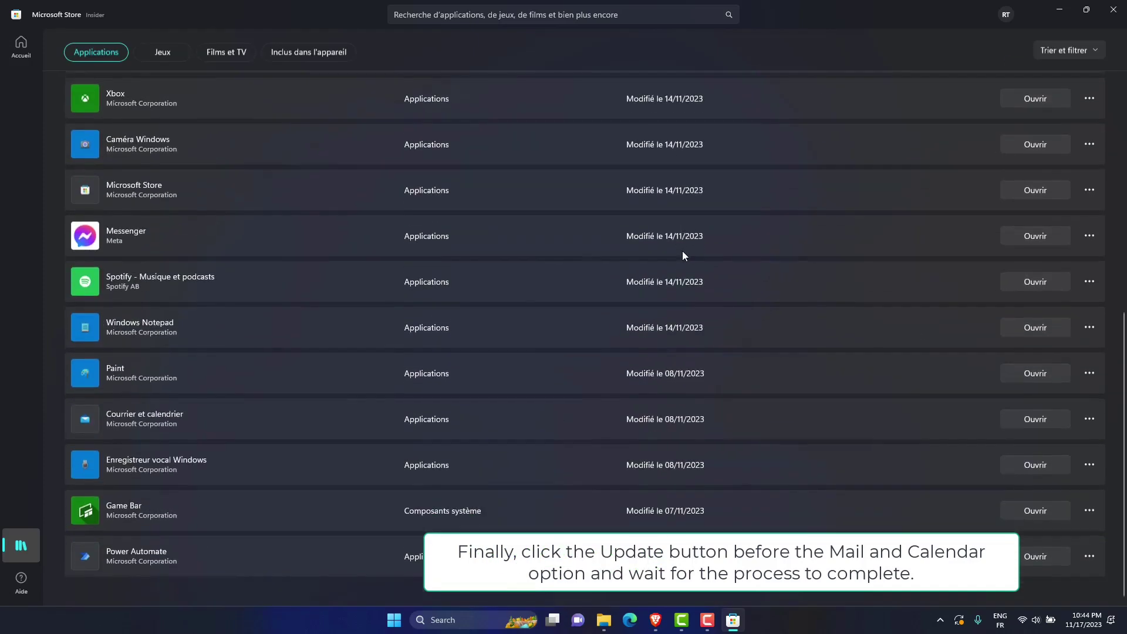
scroll(683, 256, up, 8)
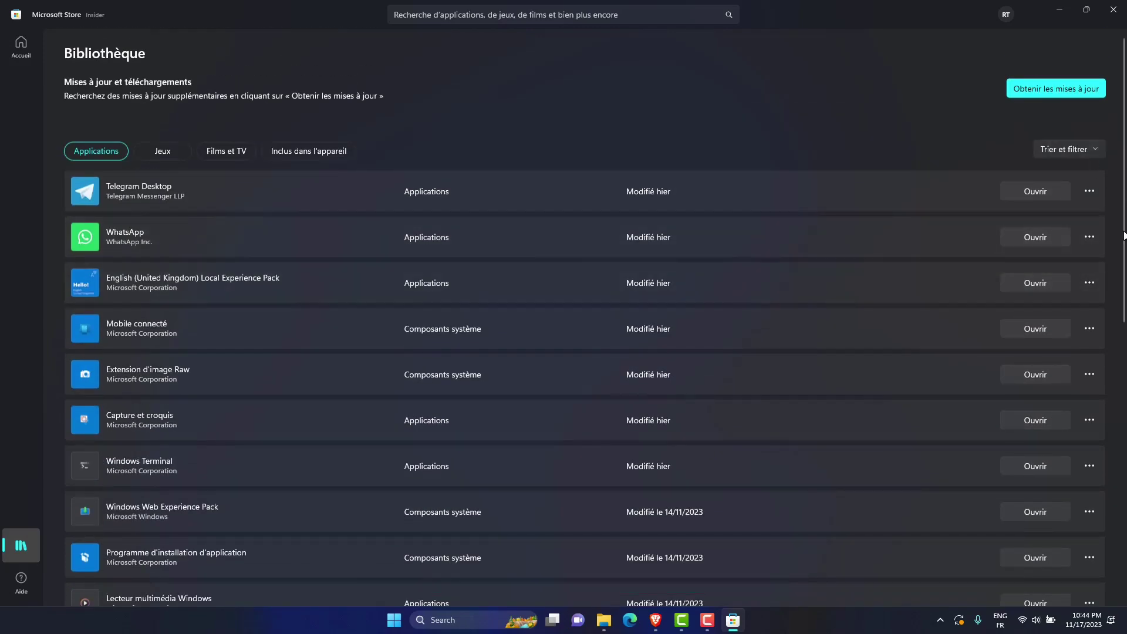
mouse_move(1123, 231)
mouse_down()
mouse_move(1113, 443)
mouse_move(1109, 129)
mouse_up()
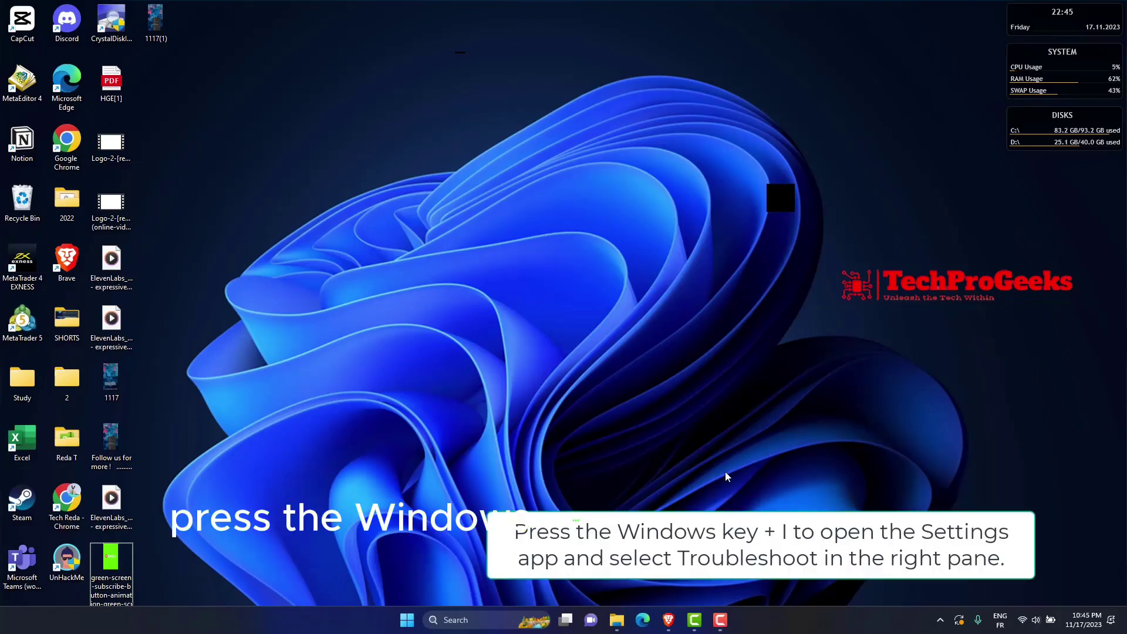
- Run the Windows Store Apps troubleshooter from Settings' Other troubleshooters list
key(super+i)
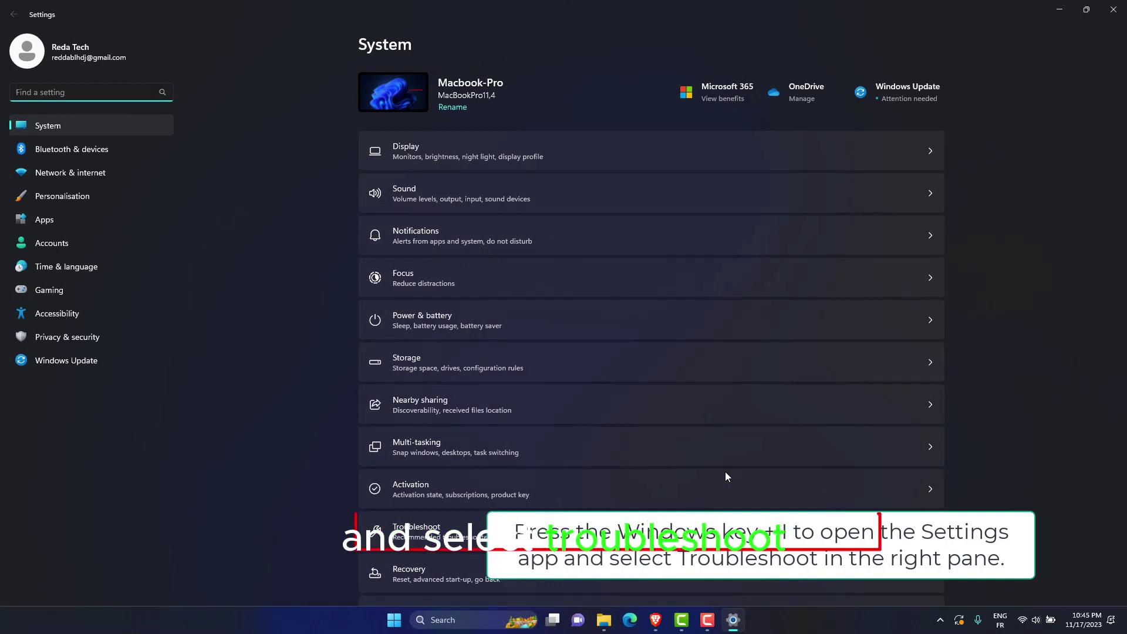
click(478, 533)
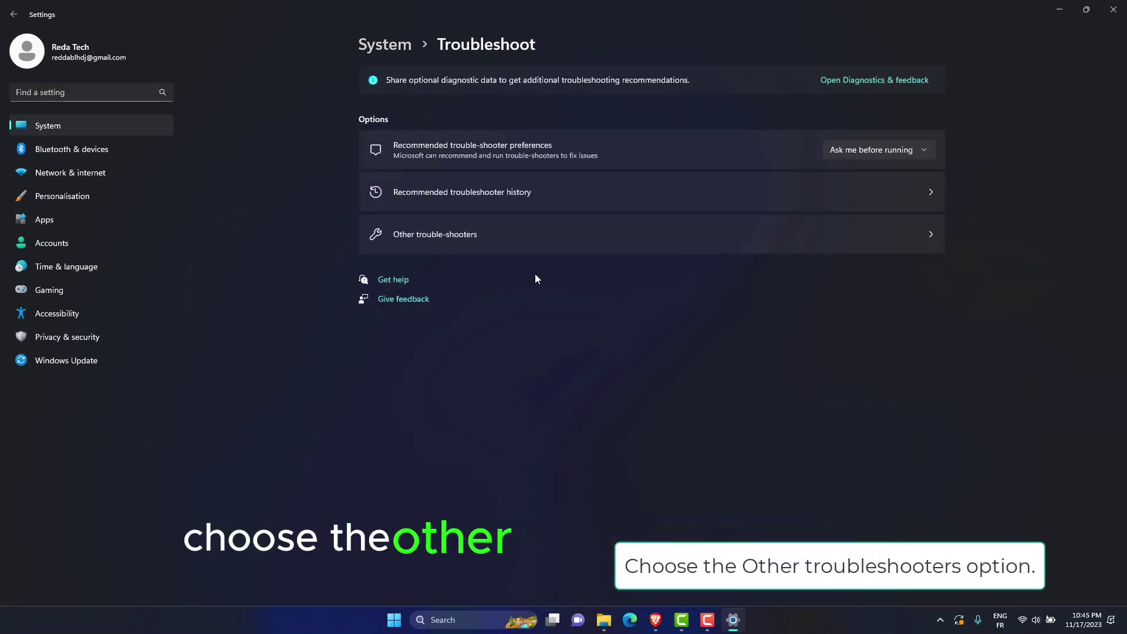
click(534, 233)
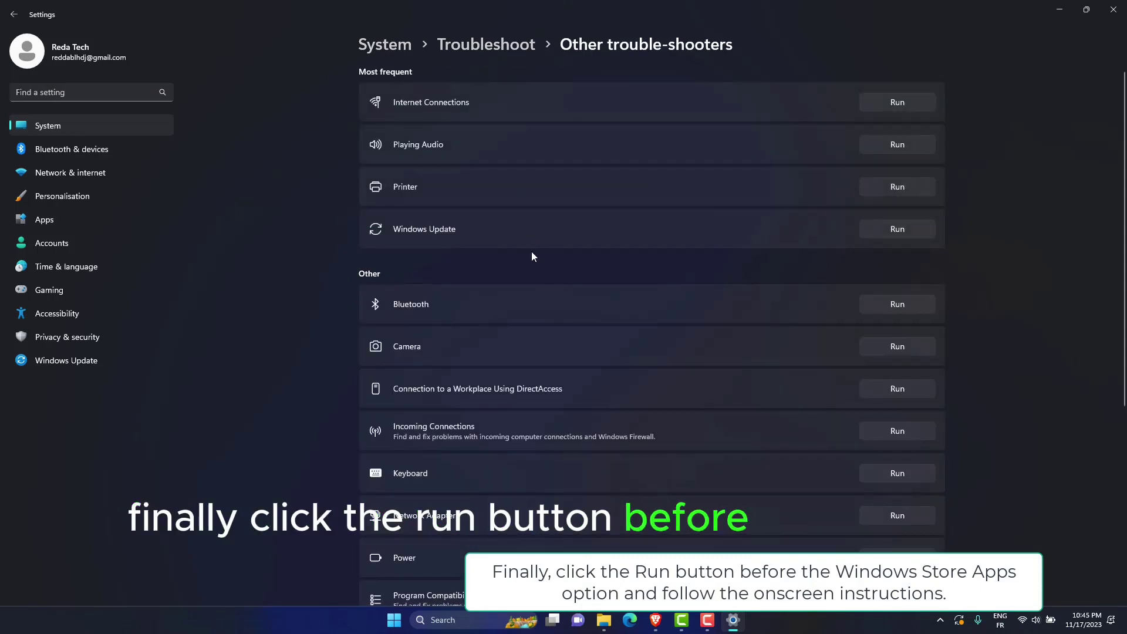
scroll(531, 251, down, 3)
scroll(554, 273, down, 5)
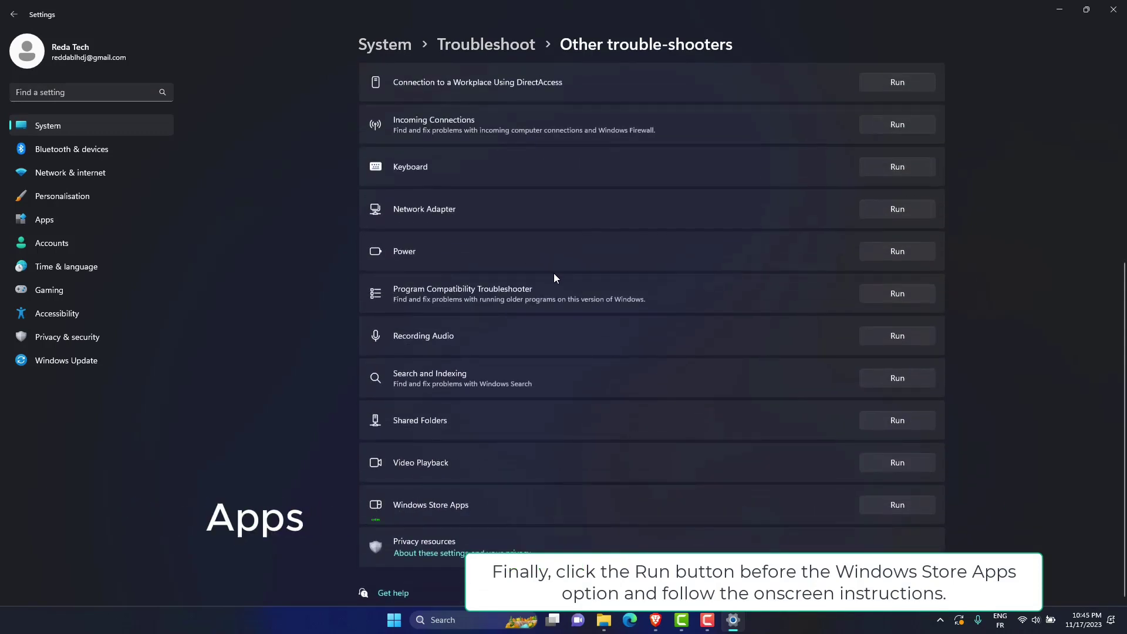
click(889, 505)
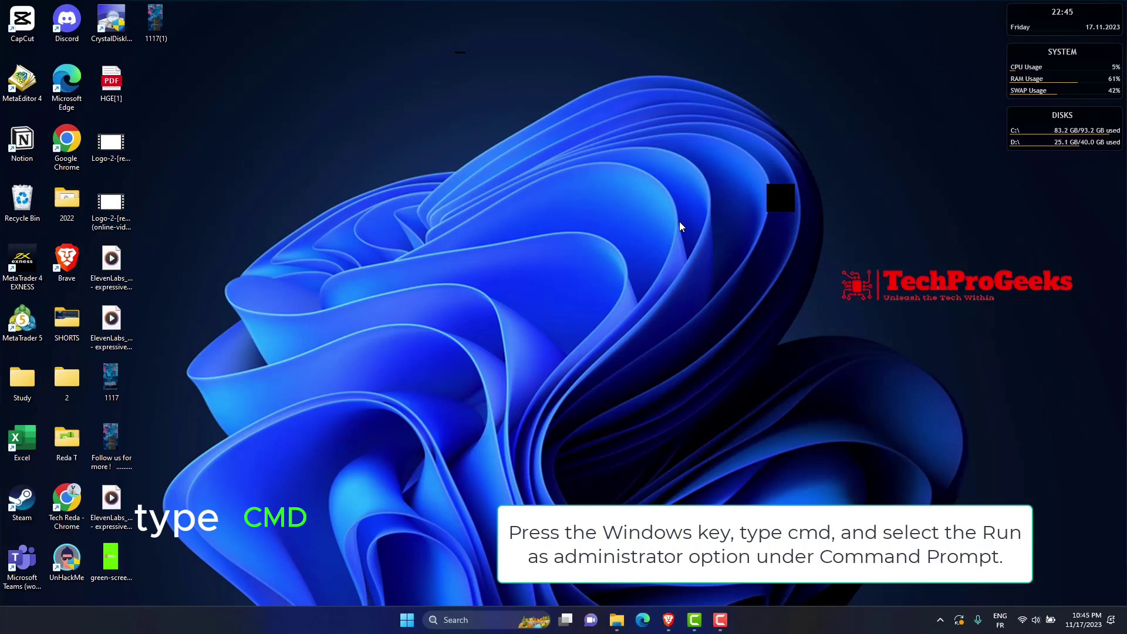
- Start Command Prompt as administrator from the Start menu
key(super)
text(cmd)
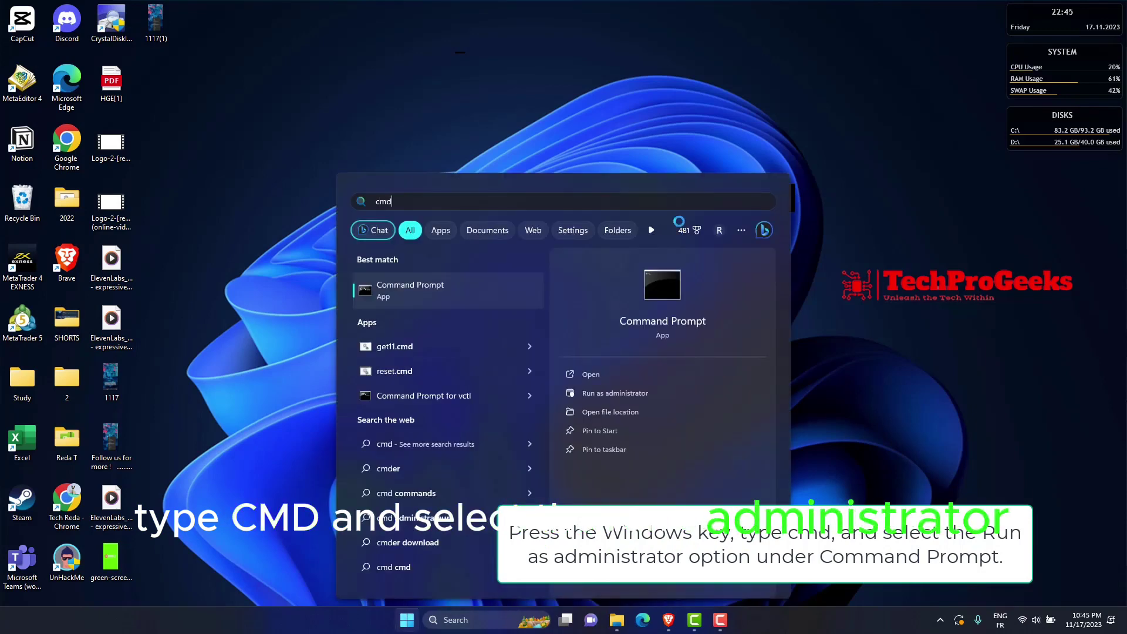
right_click(410, 290)
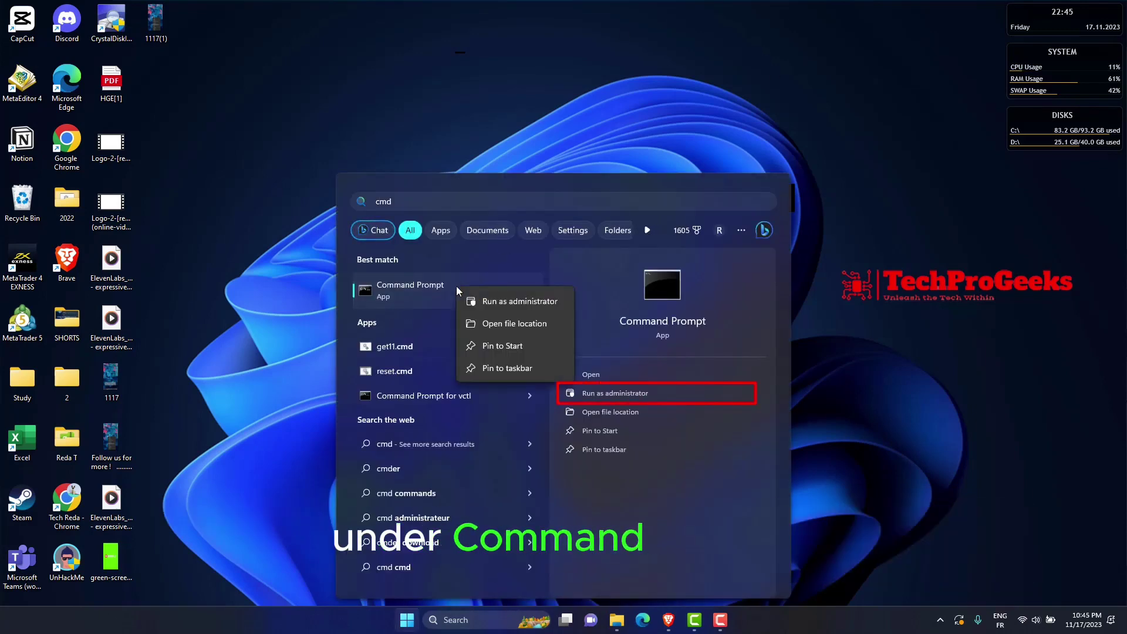
click(483, 301)
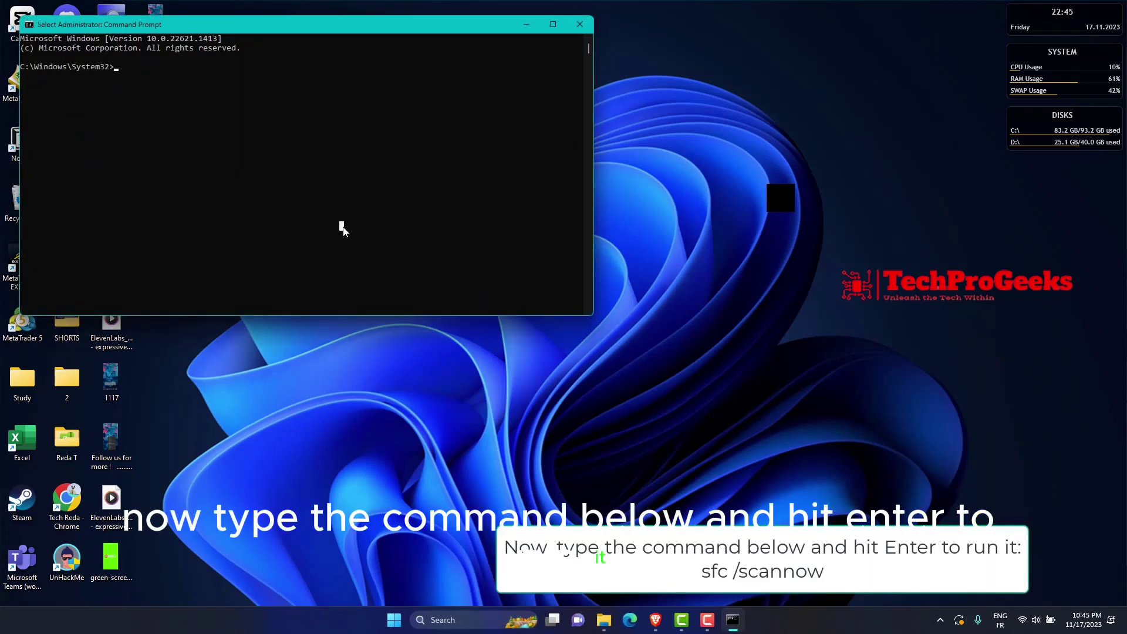
text(sfc /Scann)
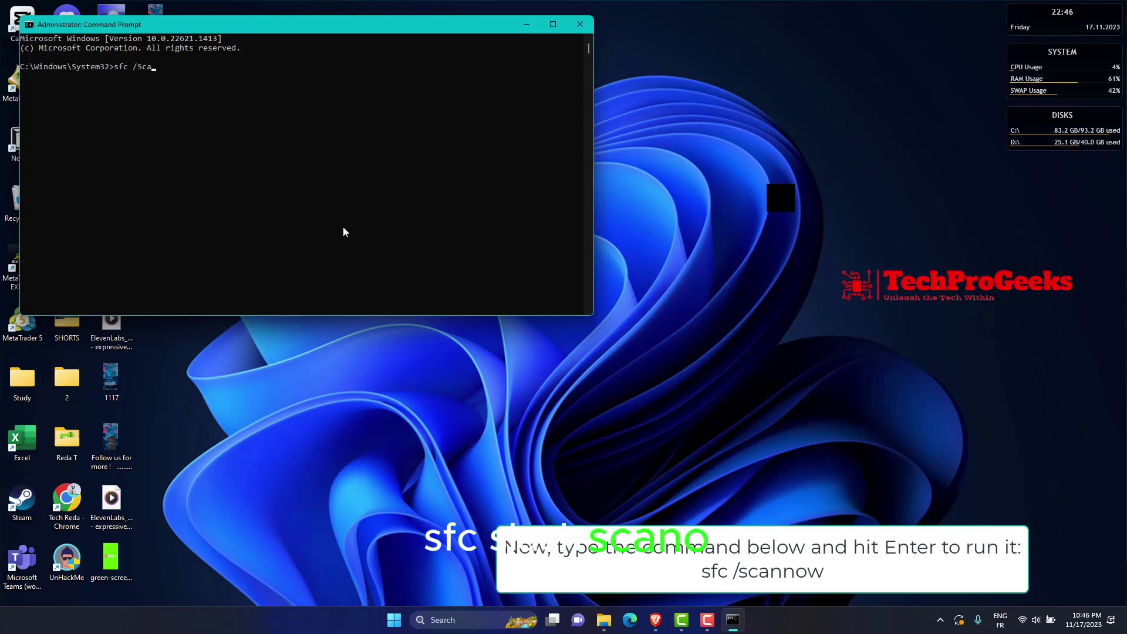
text(ow)
- Run sfc /scannow to verify the Windows system files
key(Return)
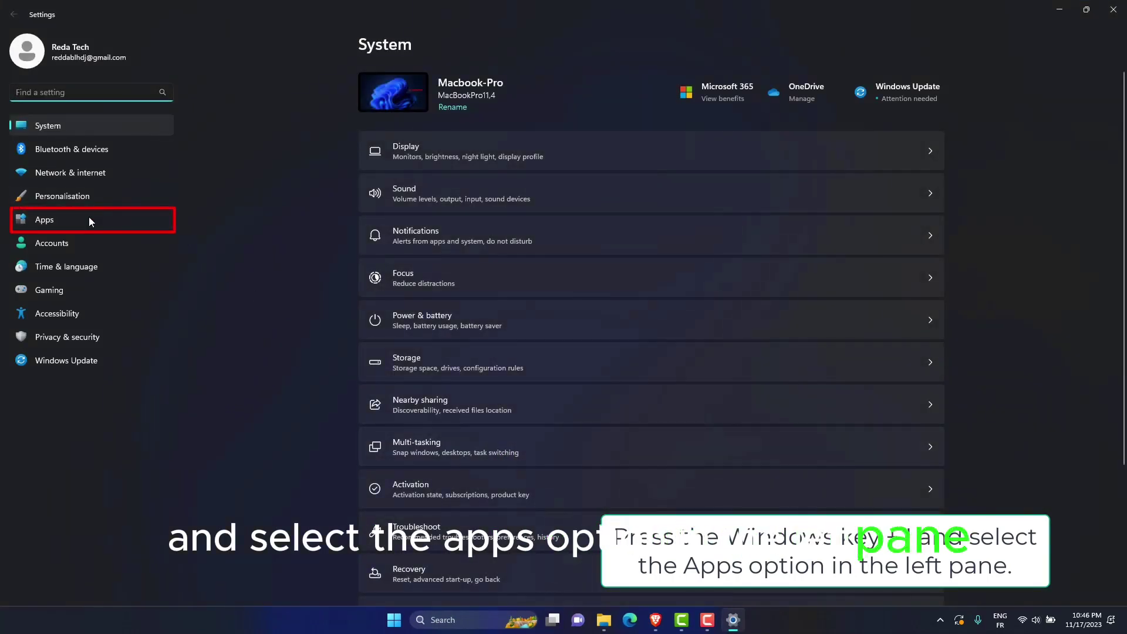
- Bring up the options menu for Courrier et calendrier in Apps > Installed apps
click(81, 219)
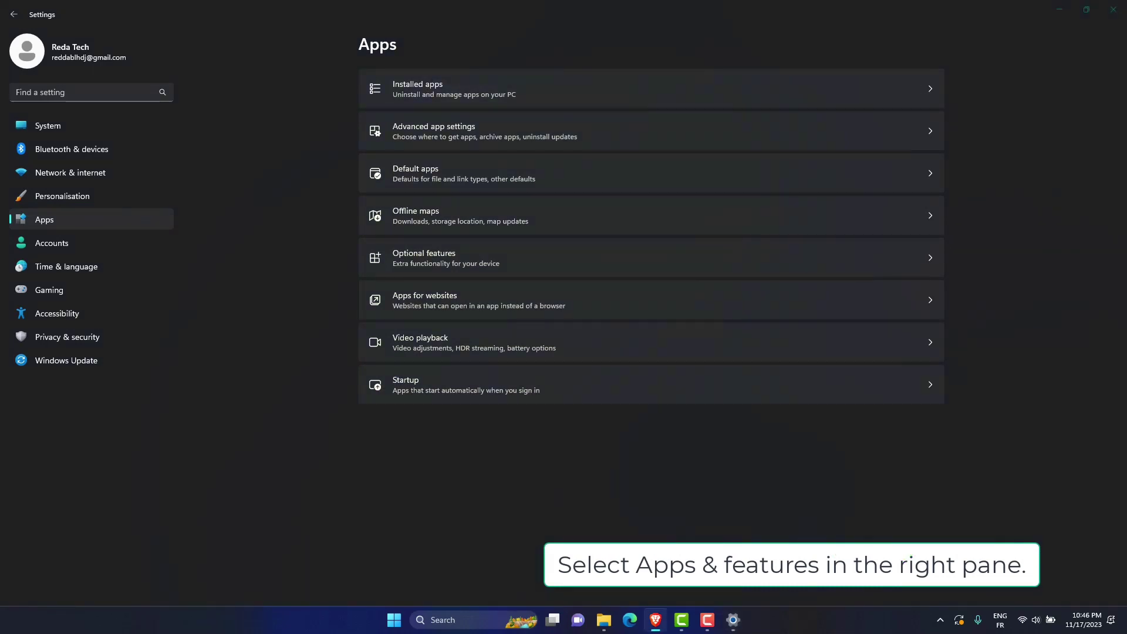
click(521, 87)
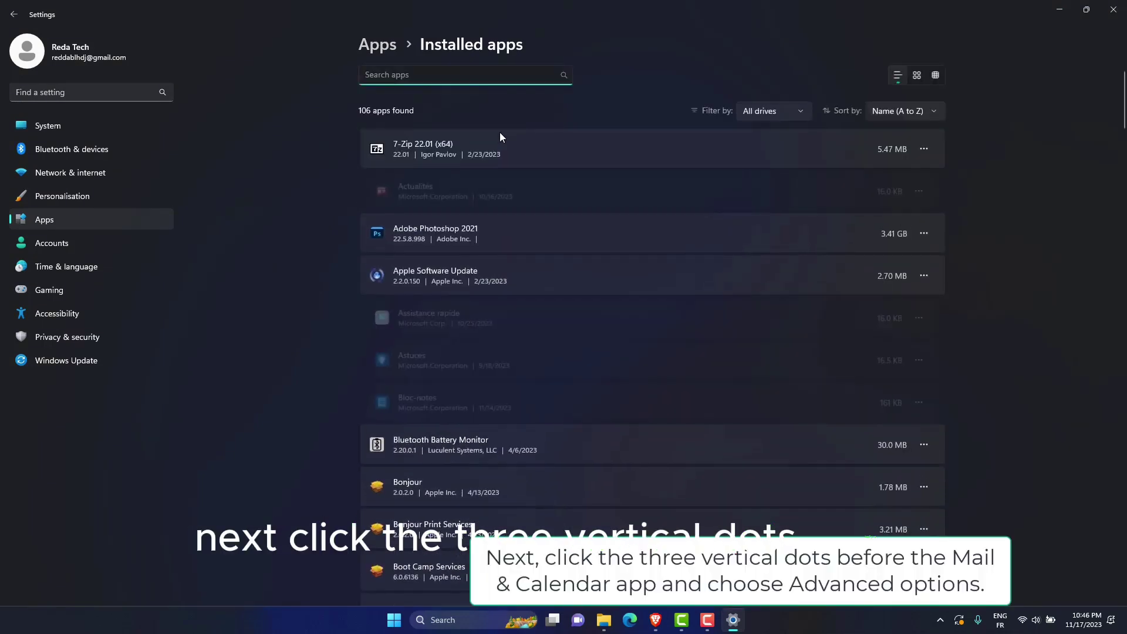
scroll(530, 379, down, 5)
scroll(530, 379, down, 5)
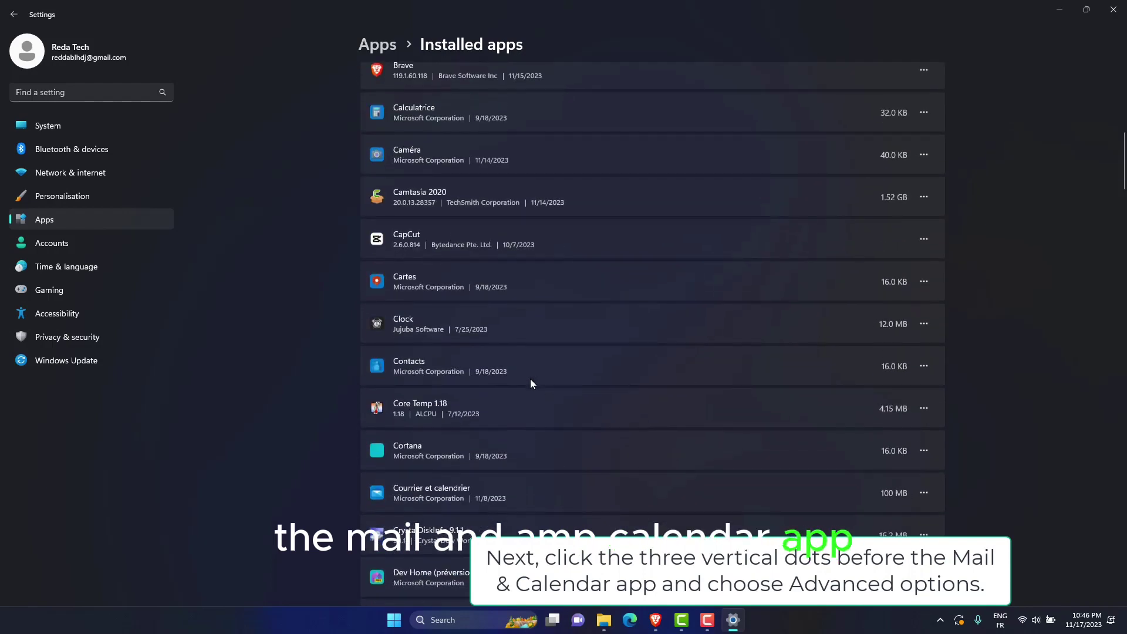
click(924, 493)
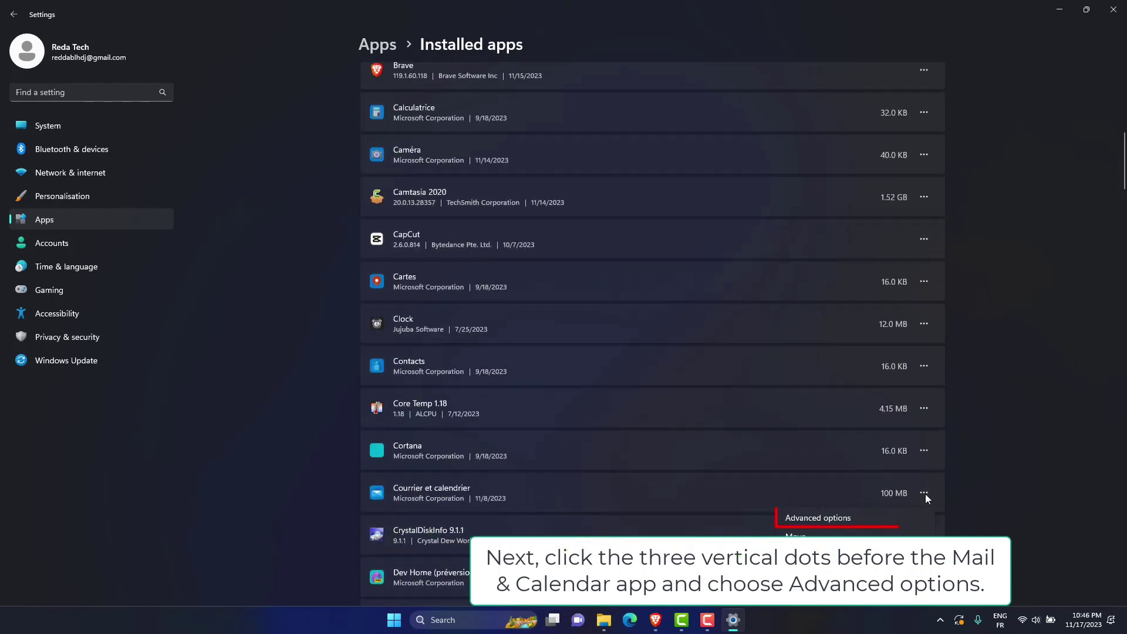
- Repair Courrier et calendrier from its Advanced options, then begin resetting its data
click(862, 519)
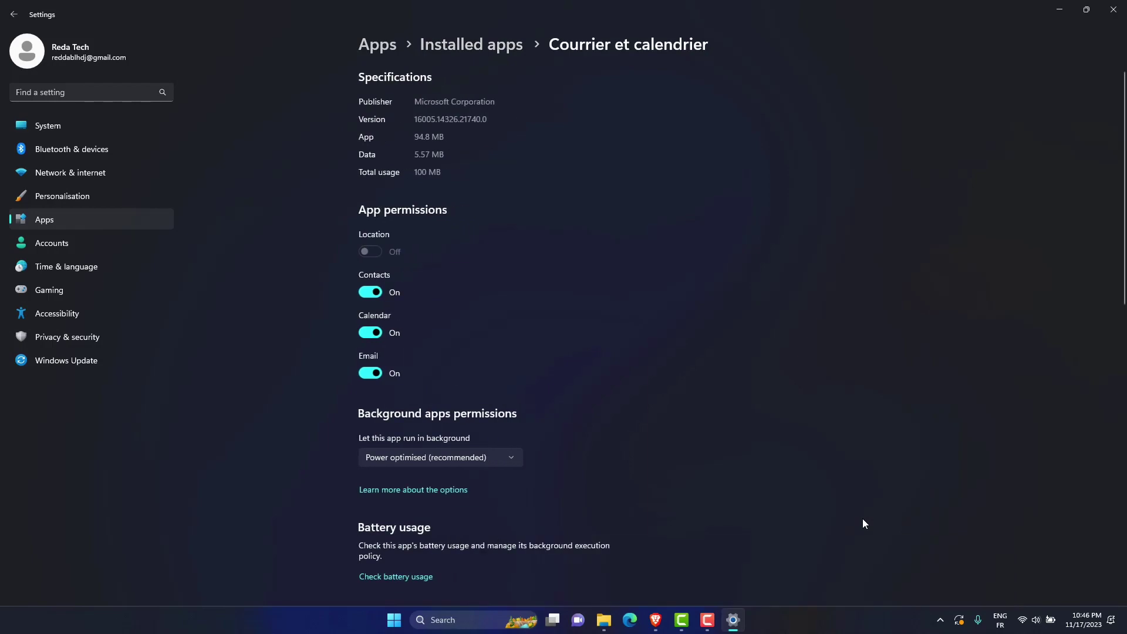
scroll(862, 519, down, 10)
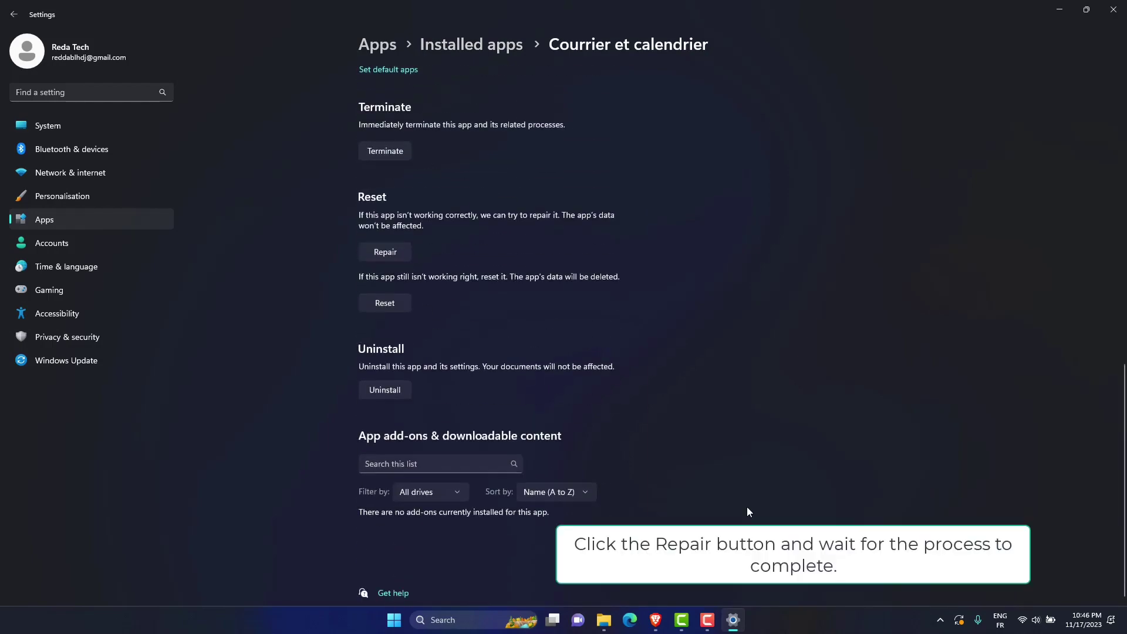
click(385, 252)
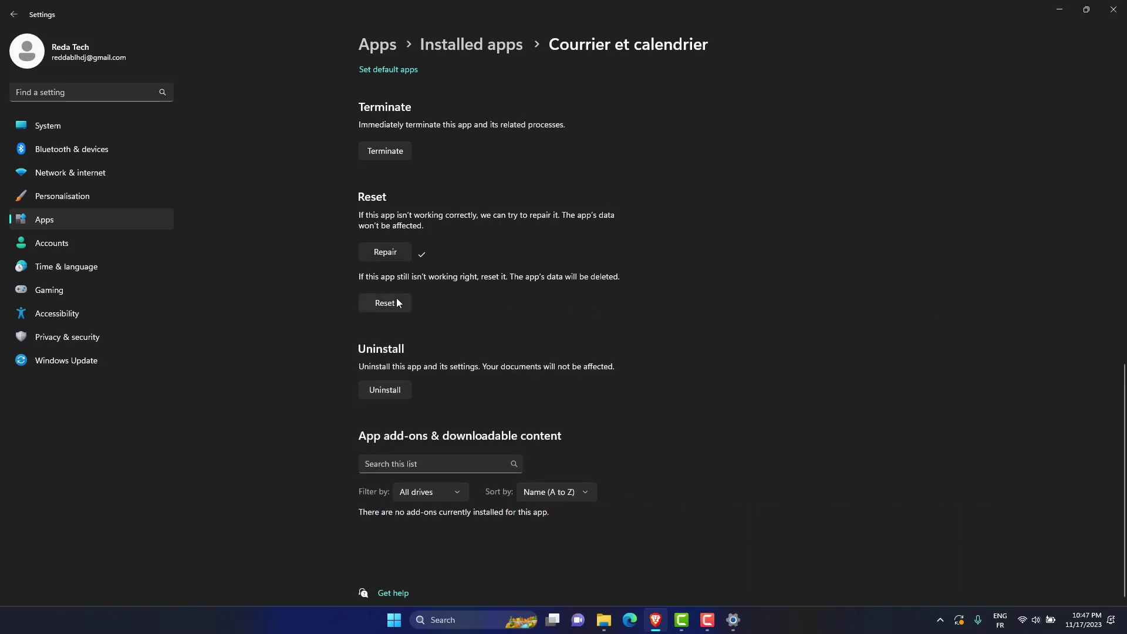
click(397, 303)
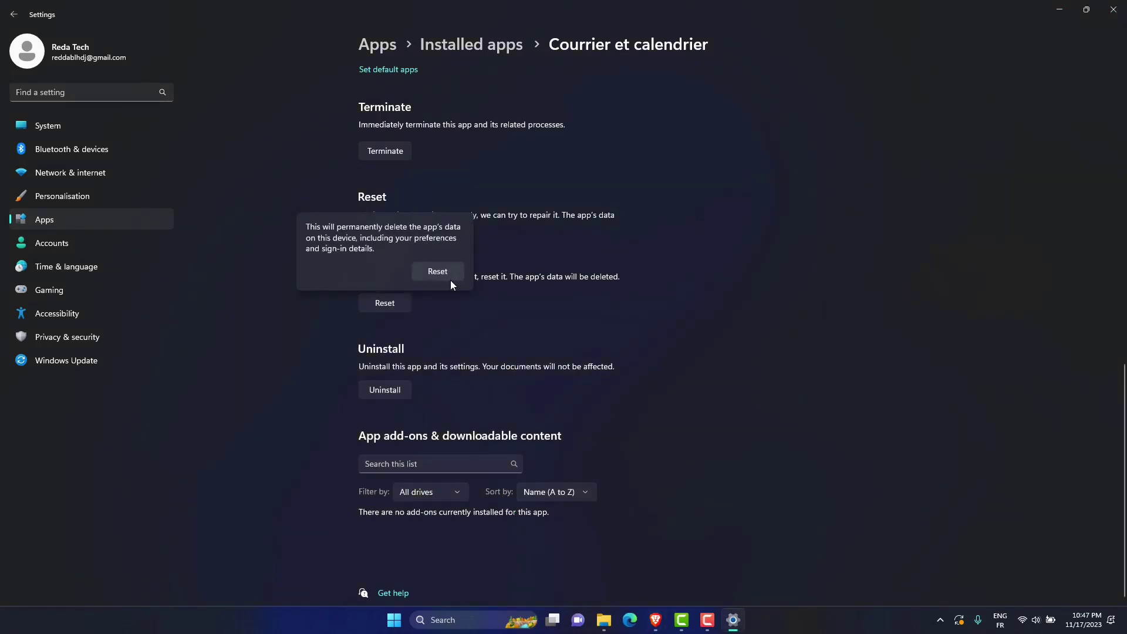